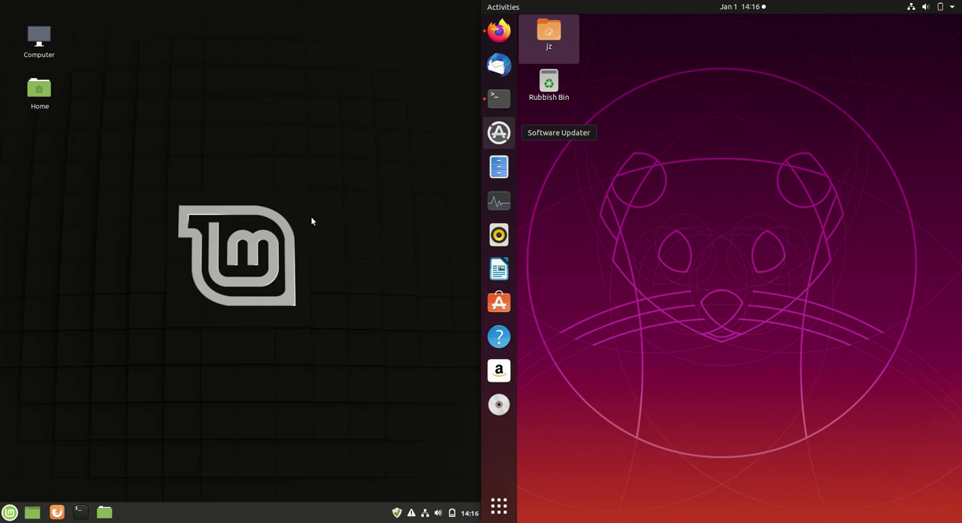
# Drag windows around the side-by-side Linux Mint and Ubuntu desktops.
pyautogui.moveTo(401, 453); pyautogui.dragTo(287, 309)
pyautogui.moveTo(954, 125); pyautogui.dragTo(804, 458)
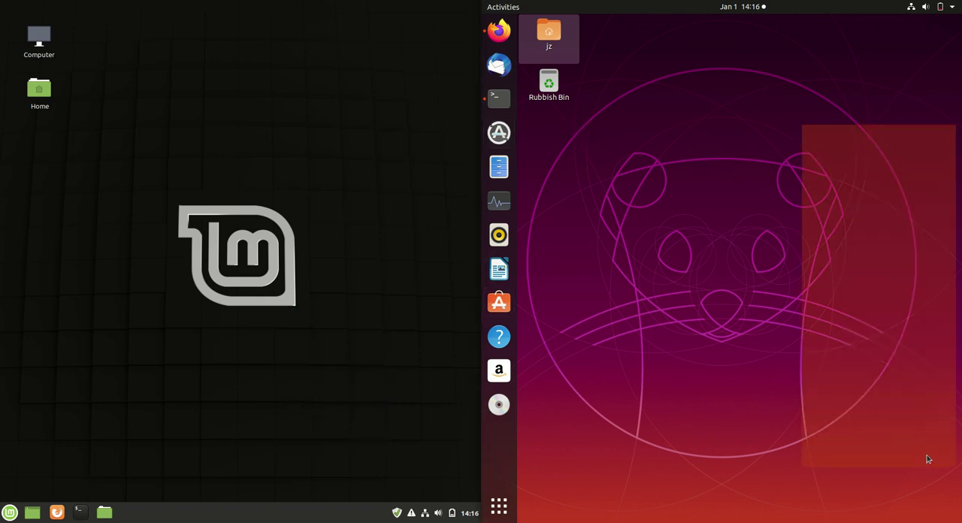
pyautogui.moveTo(634, 156); pyautogui.dragTo(886, 371)
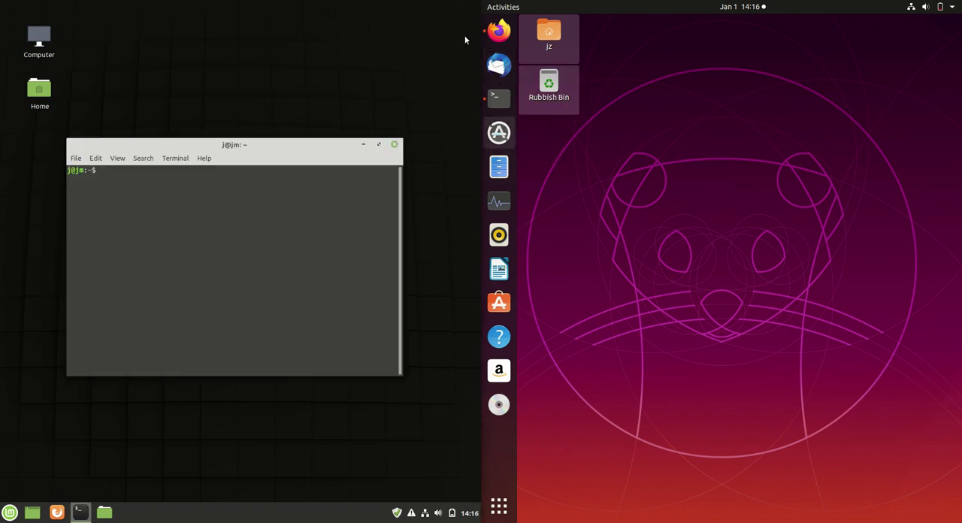
# Dismiss the Firefox dock menu and bring up the Ubuntu terminal running htop.
pyautogui.rightClick(499, 30)
pyautogui.click(586, 170)
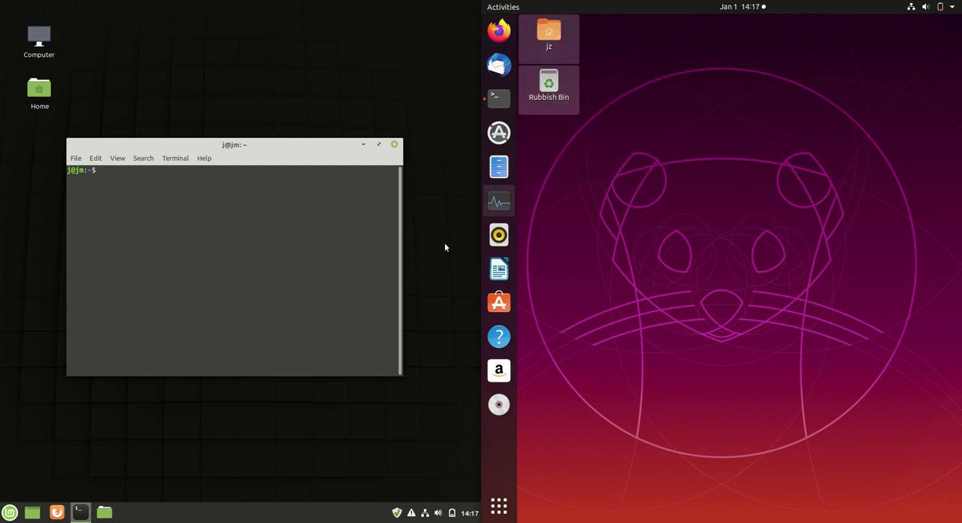
pyautogui.click(499, 99)
pyautogui.write('htop')
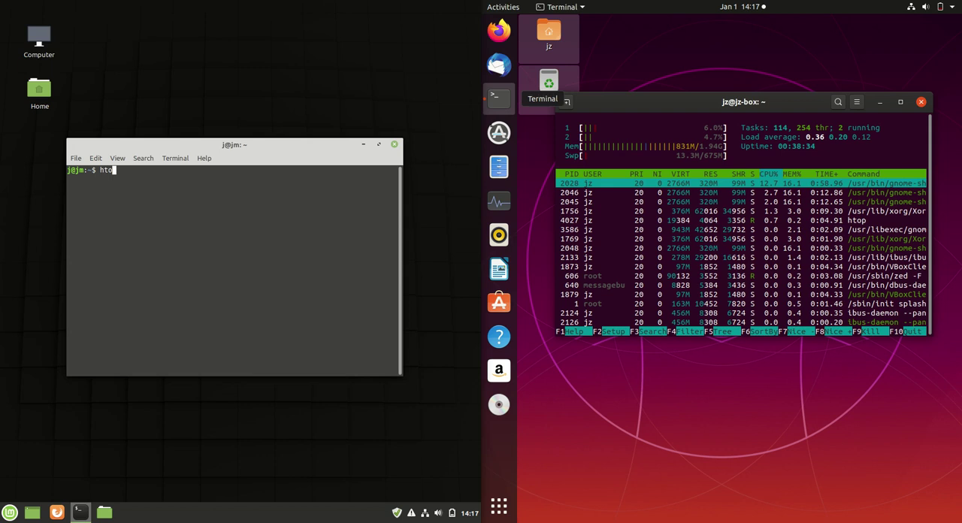
# Run htop in the Mint terminal and arrange the Mint and Ubuntu htop windows side by side.
pyautogui.press('Return')
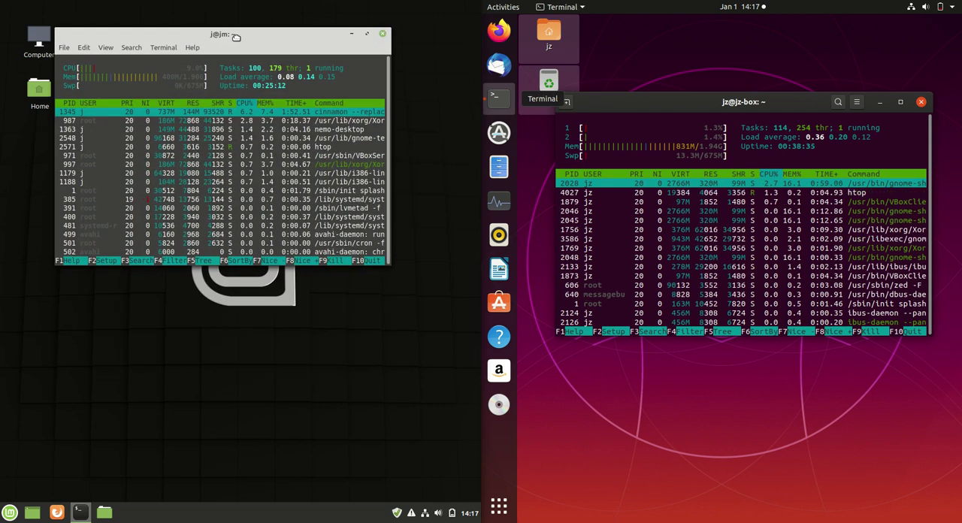
pyautogui.moveTo(248, 148); pyautogui.dragTo(250, 72)
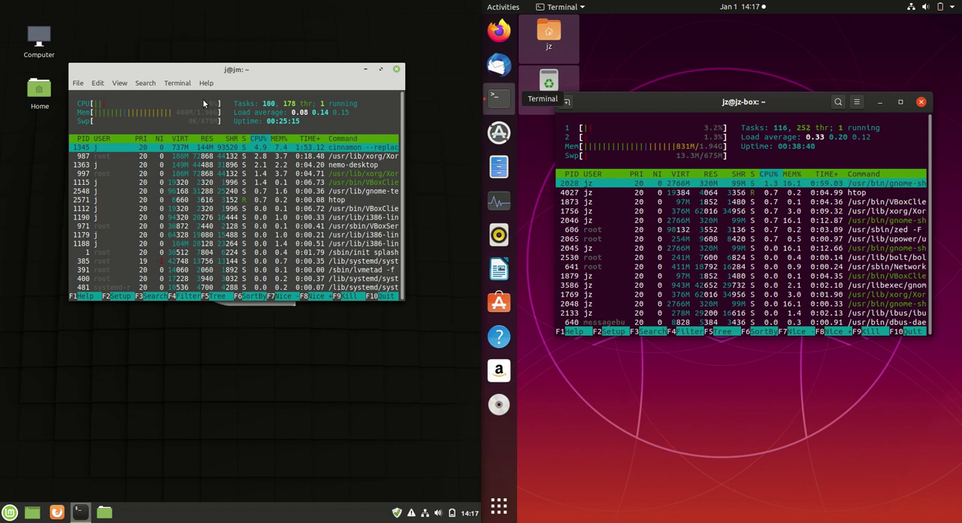
pyautogui.moveTo(227, 70); pyautogui.dragTo(236, 105)
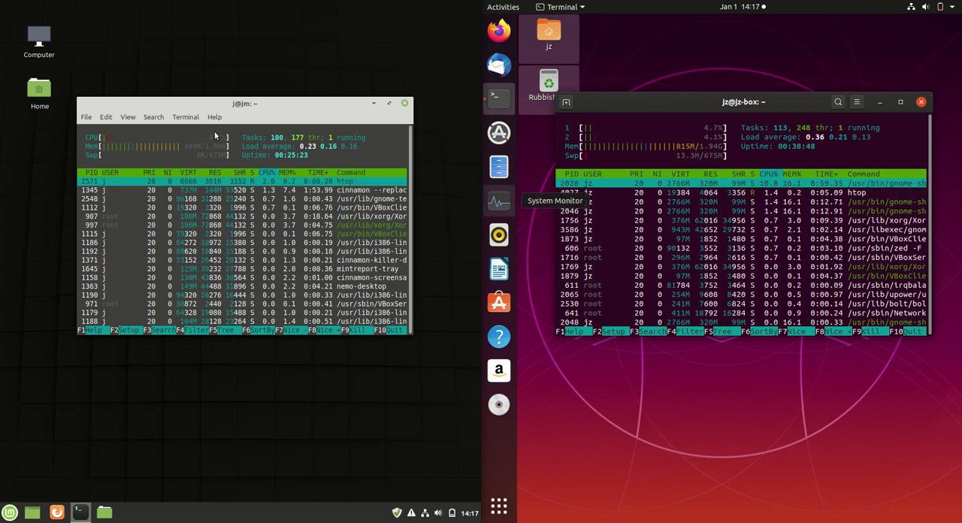
pyautogui.moveTo(235, 108); pyautogui.dragTo(230, 116)
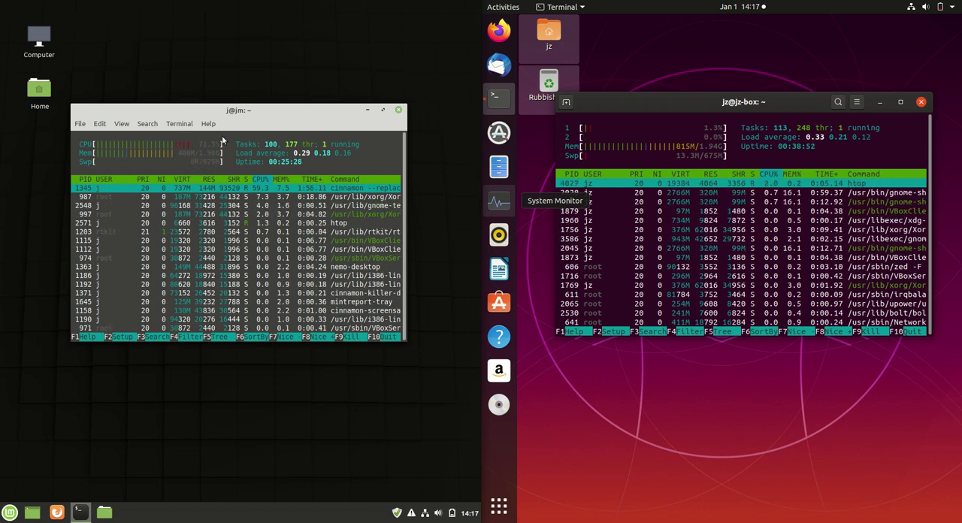
pyautogui.moveTo(248, 111)
pyautogui.mouseDown()
pyautogui.moveTo(288, 121)
pyautogui.moveTo(295, 134)
pyautogui.mouseUp()
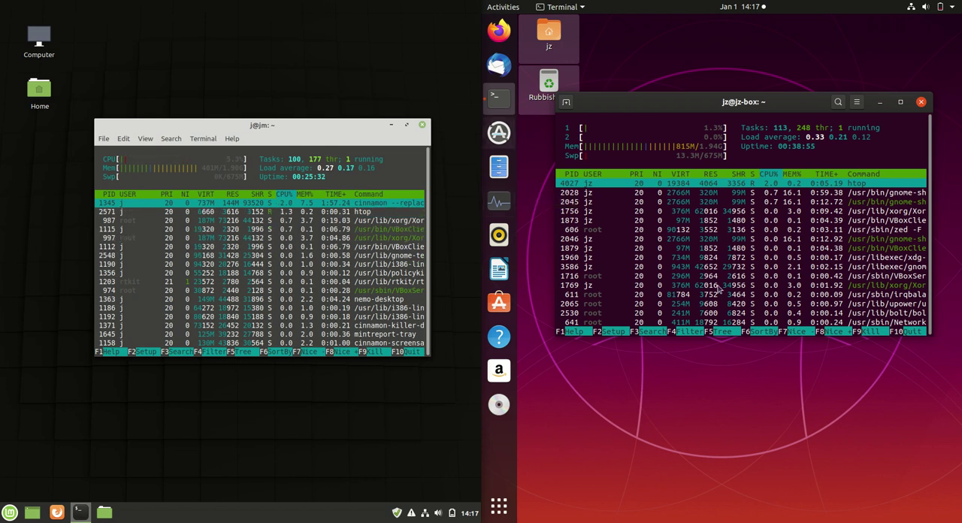
pyautogui.moveTo(766, 102); pyautogui.dragTo(756, 151)
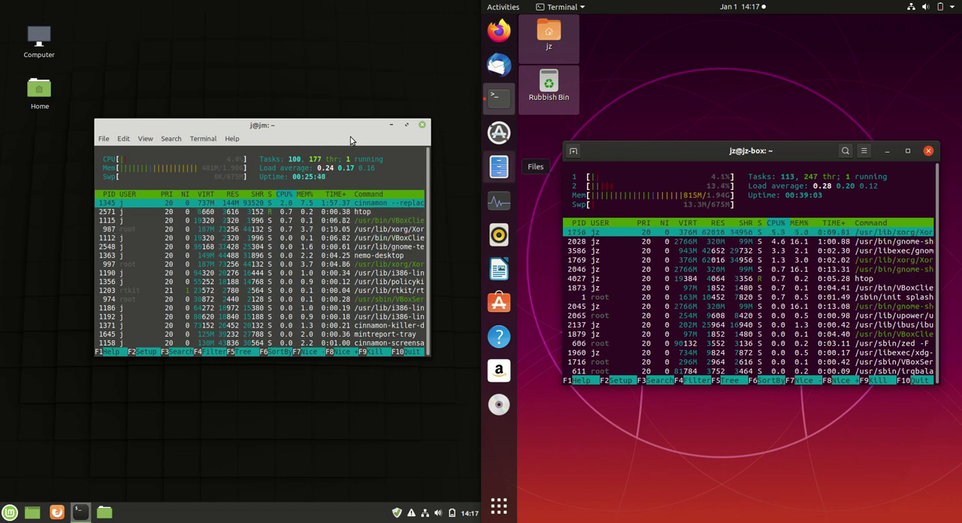
pyautogui.click(10, 512)
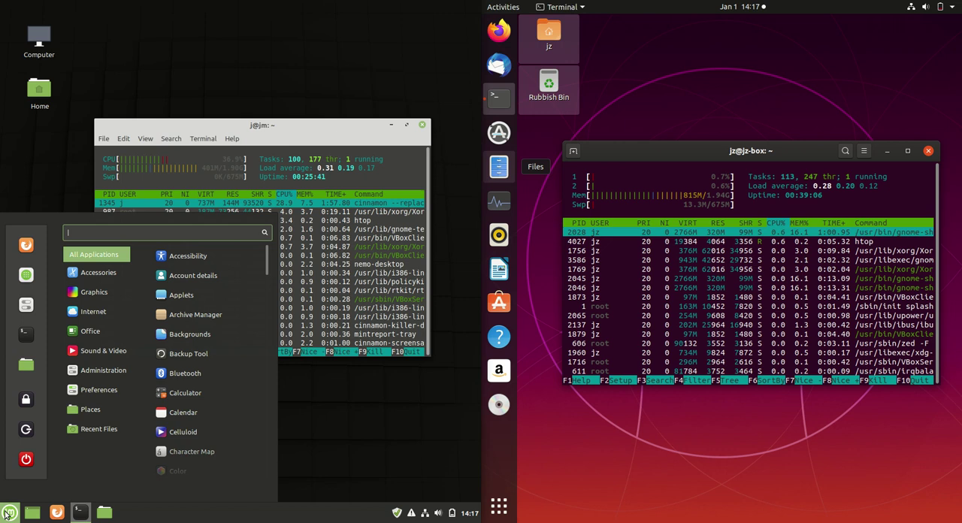
pyautogui.click(9, 512)
pyautogui.click(498, 504)
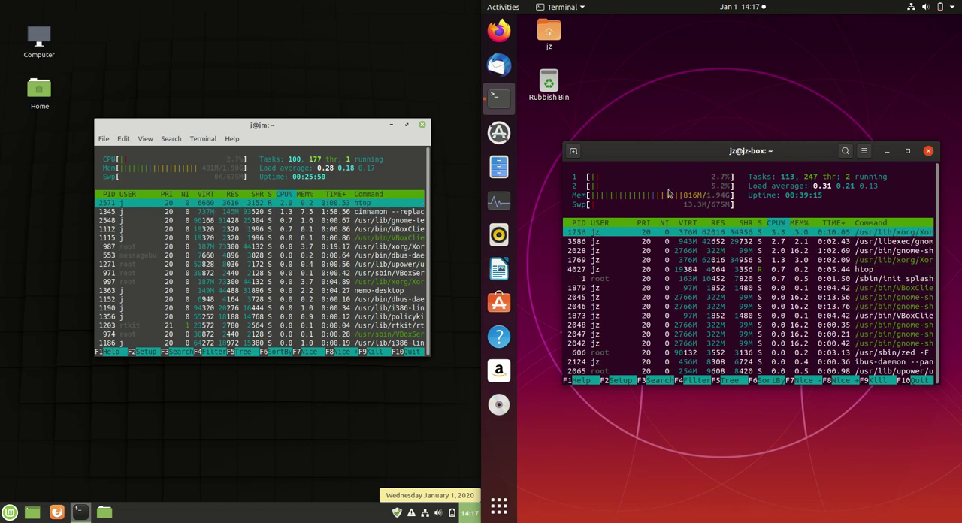
# Enlarge the Mint htop window and zoom the Ubuntu htop terminal with Ctrl++.
pyautogui.moveTo(215, 125); pyautogui.dragTo(214, 136)
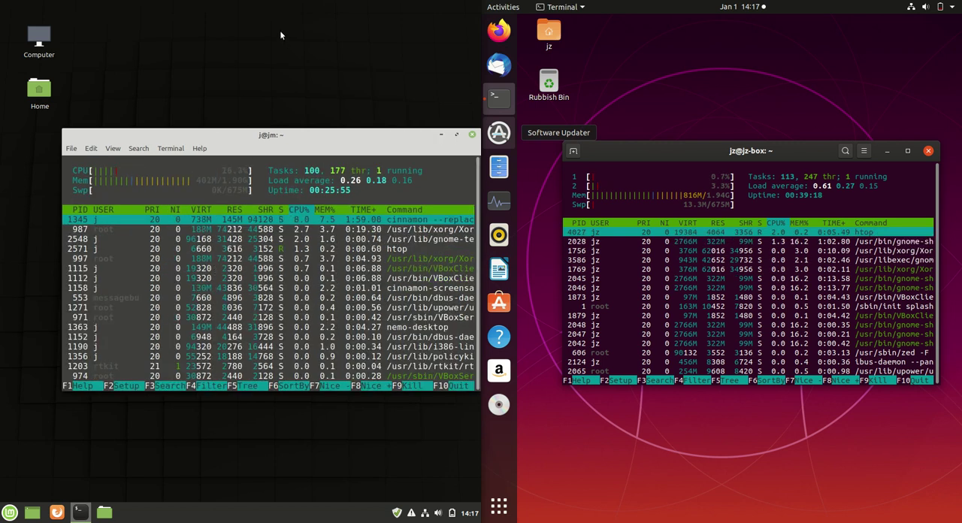
pyautogui.moveTo(316, 143); pyautogui.dragTo(306, 142)
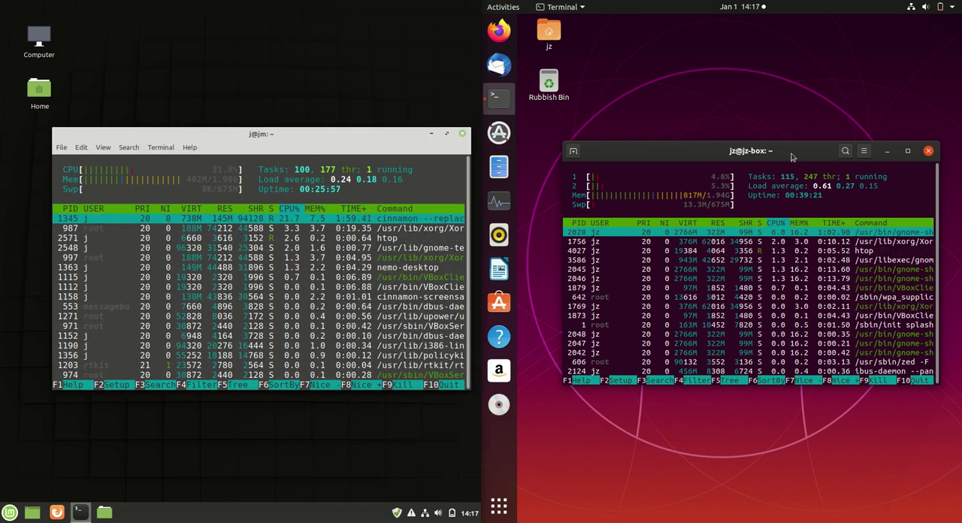
pyautogui.moveTo(800, 150)
pyautogui.mouseDown()
pyautogui.moveTo(802, 134)
pyautogui.moveTo(765, 132)
pyautogui.mouseUp()
pyautogui.hotkey('ctrl', '+')
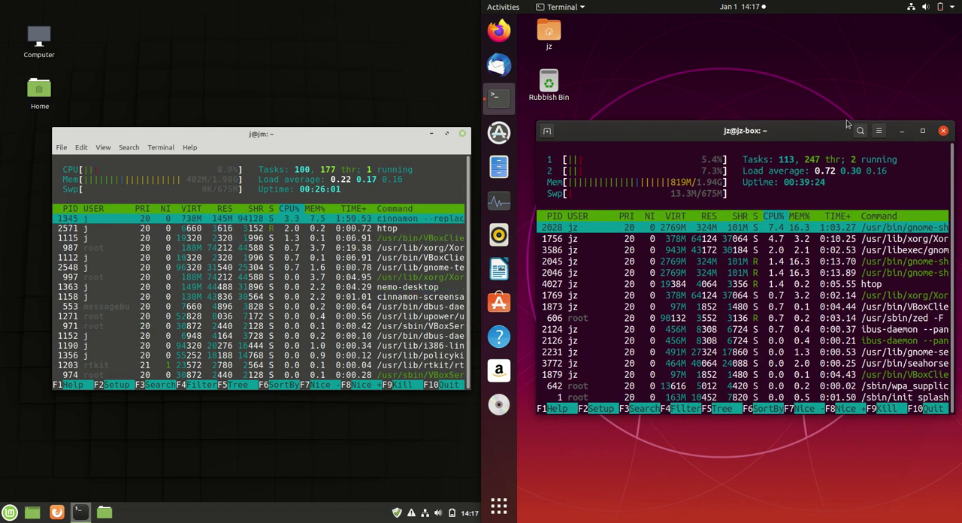
pyautogui.moveTo(295, 131); pyautogui.dragTo(279, 132)
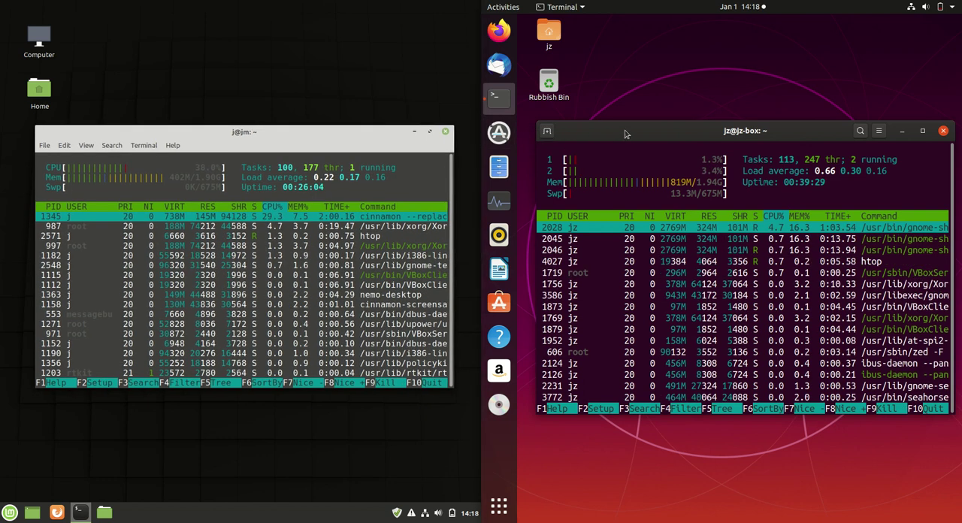
pyautogui.moveTo(624, 134); pyautogui.dragTo(630, 126)
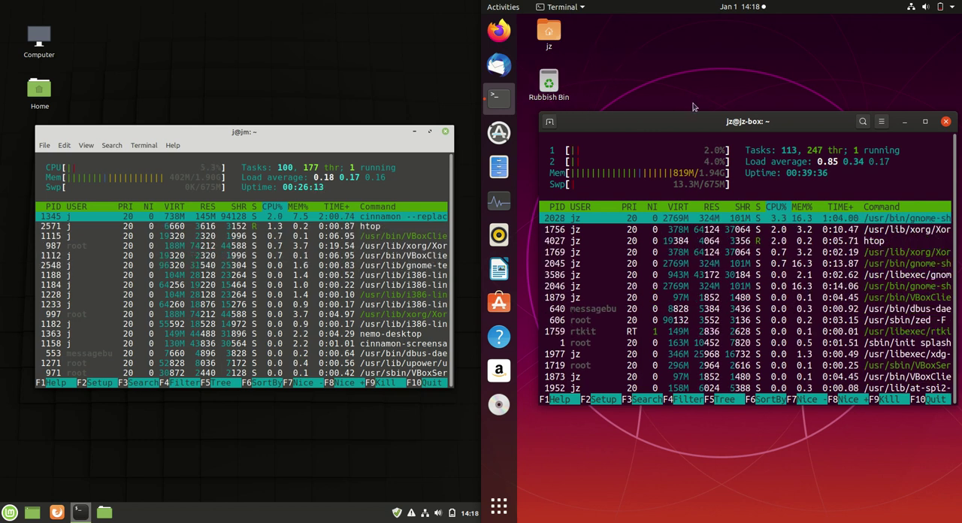
# Nudge both htop windows into final position to compare idle memory: Mint 402M, Ubuntu 819M.
pyautogui.moveTo(301, 133); pyautogui.dragTo(302, 138)
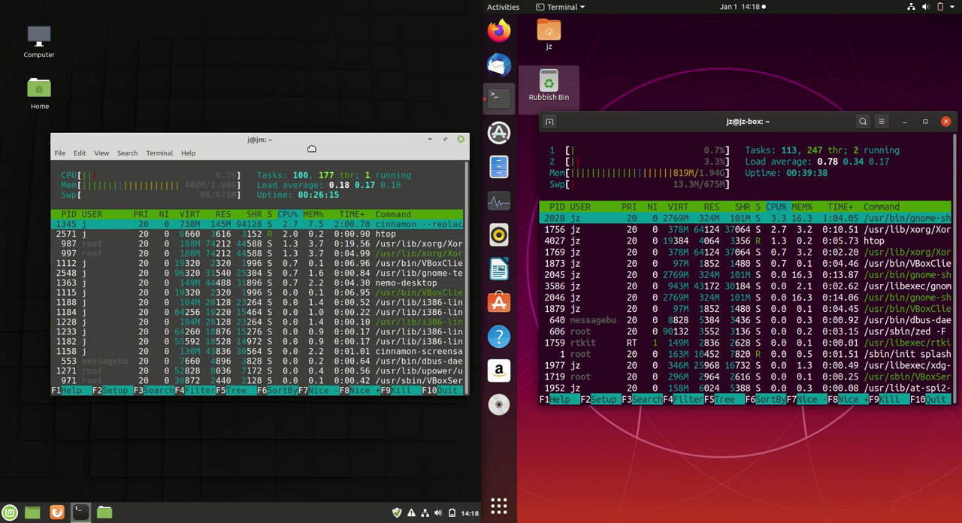
pyautogui.moveTo(708, 138); pyautogui.dragTo(711, 120)
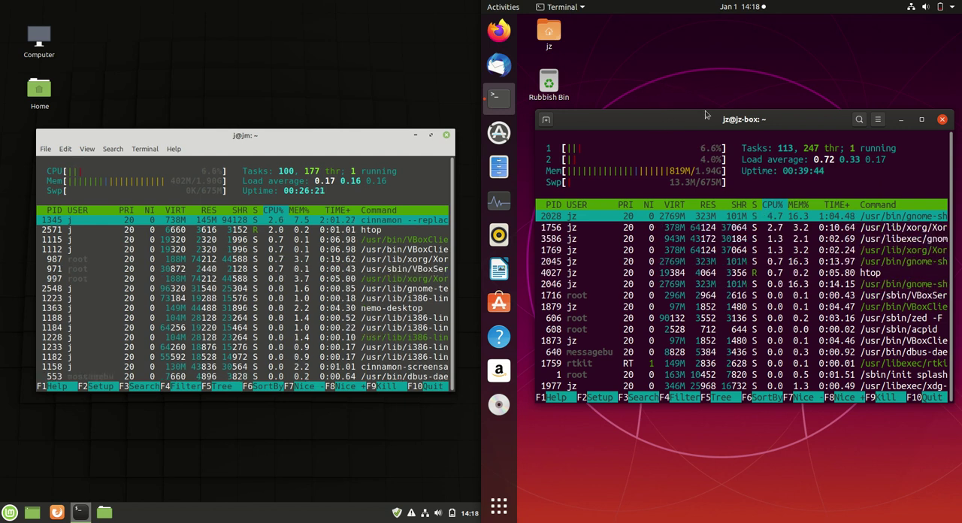
pyautogui.moveTo(709, 120)
pyautogui.mouseDown()
pyautogui.moveTo(710, 137)
pyautogui.moveTo(714, 124)
pyautogui.mouseUp()
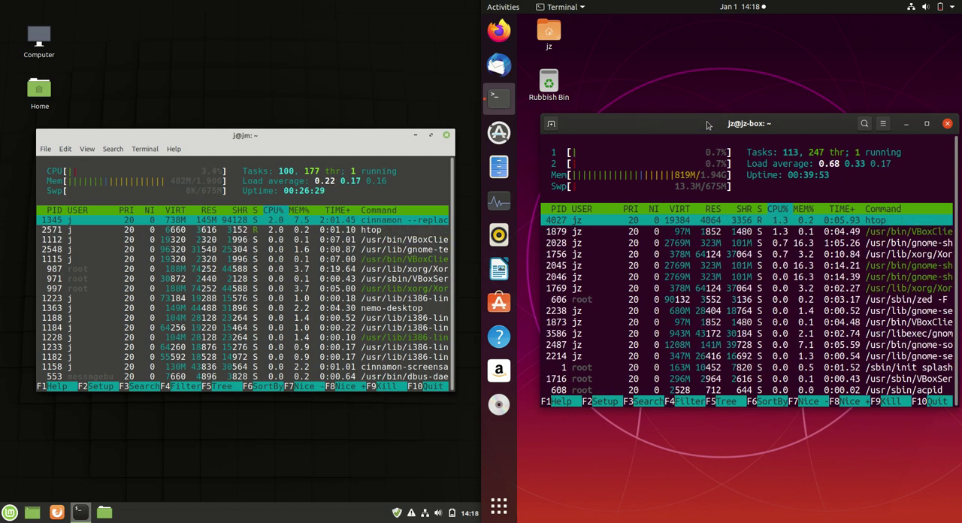
pyautogui.moveTo(646, 125); pyautogui.dragTo(640, 129)
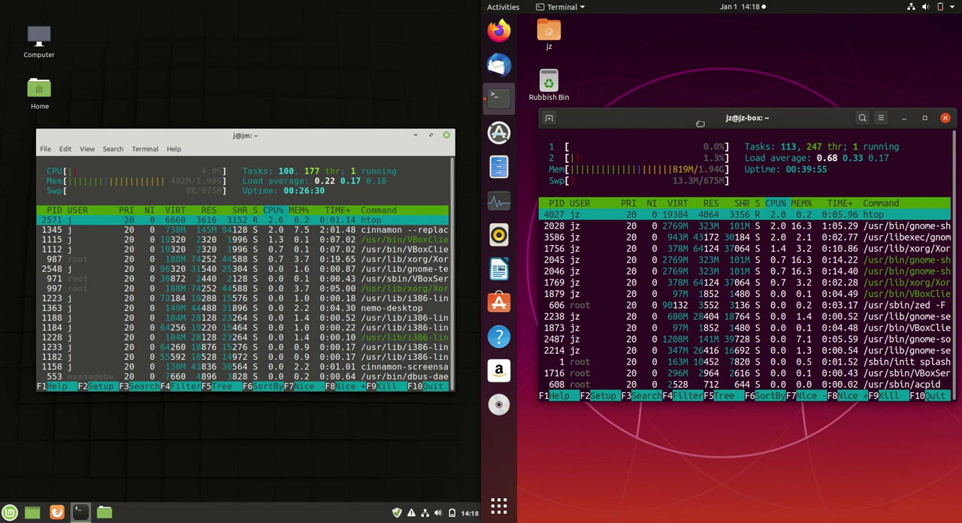
pyautogui.moveTo(308, 146)
pyautogui.mouseDown()
pyautogui.moveTo(310, 135)
pyautogui.moveTo(314, 144)
pyautogui.mouseUp()
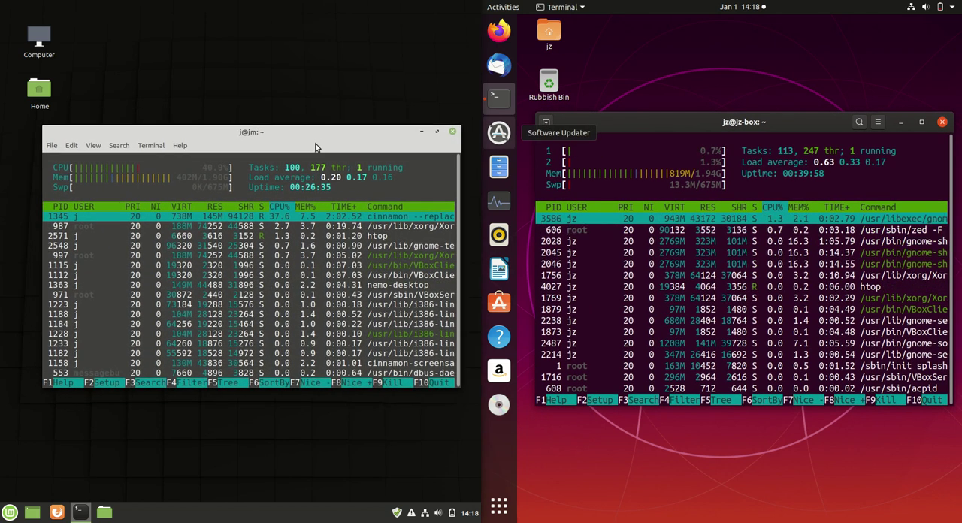